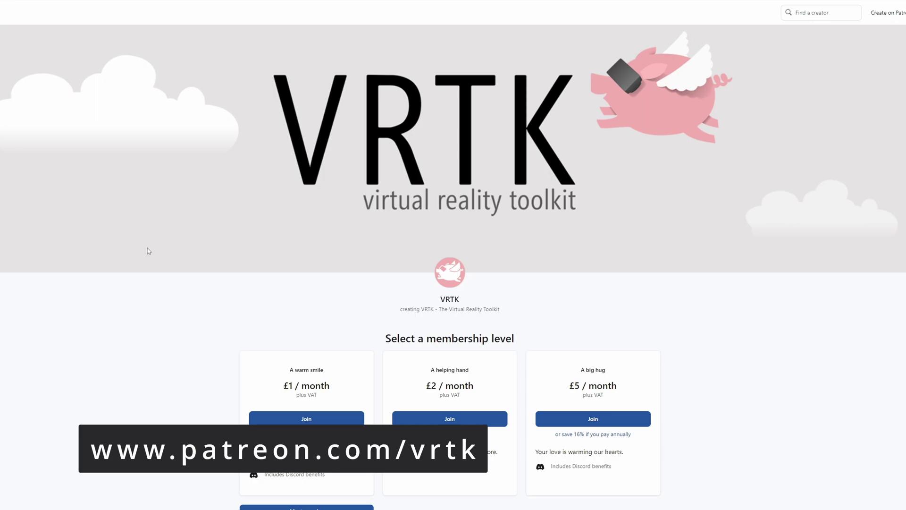
Add the io.extendreality.tilia.interactions.snapzone package through the Tilia Package Importer
{"action": "scroll", "coordinate": [149, 251], "scroll_direction": "down", "scroll_amount": 5}
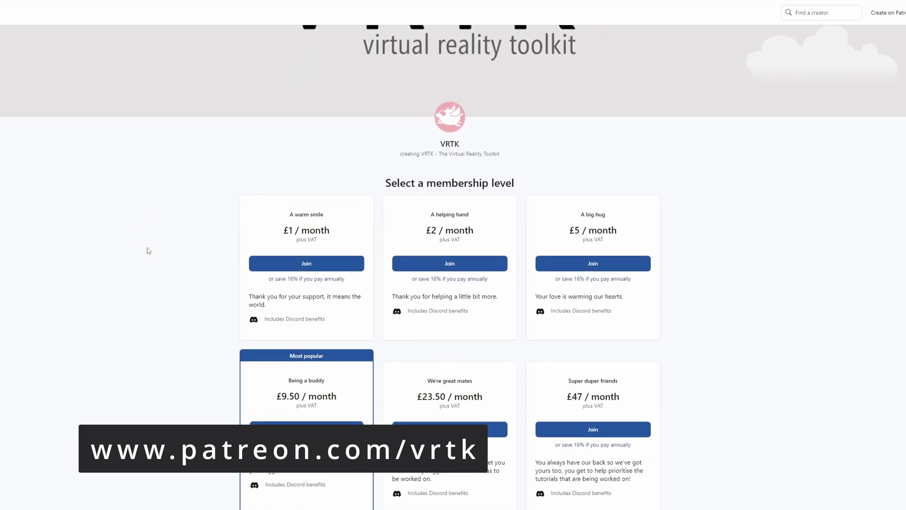
{"action": "scroll", "coordinate": [162, 214], "scroll_direction": "down", "scroll_amount": 2}
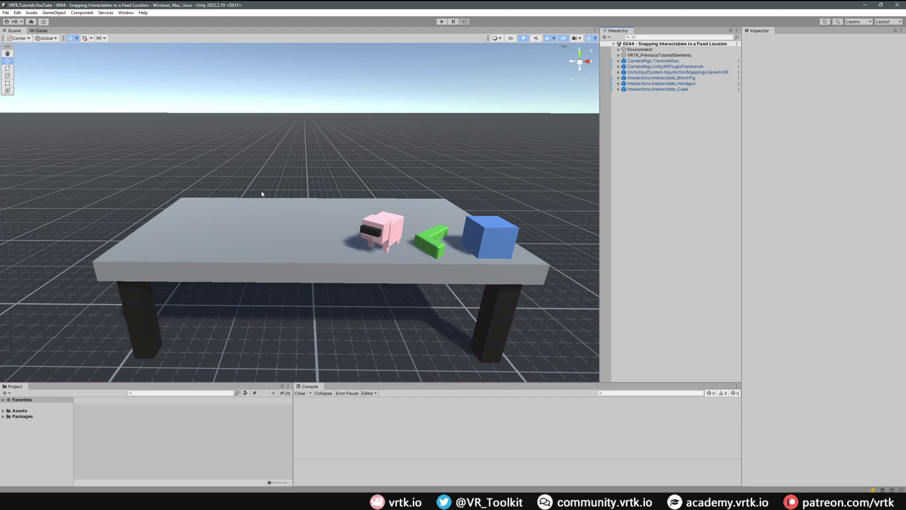
{"action": "left_click", "coordinate": [125, 13]}
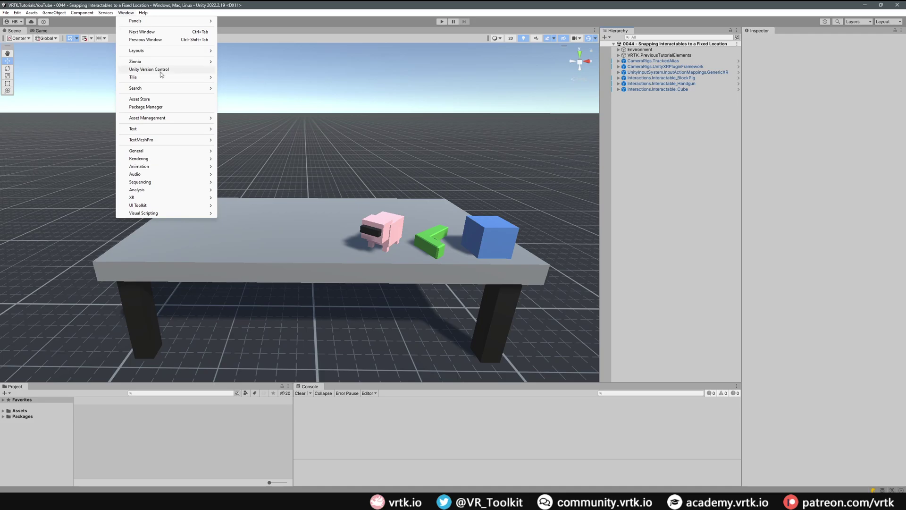
{"action": "mouse_move", "coordinate": [164, 80]}
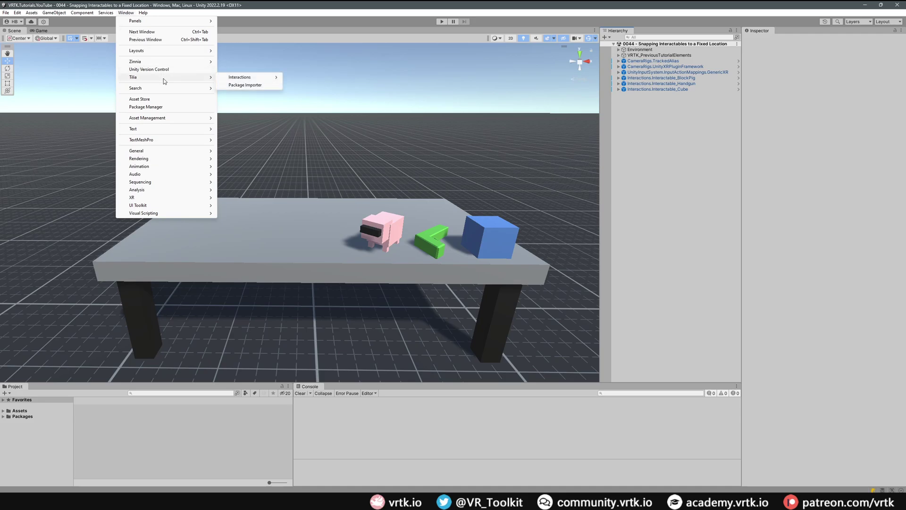
{"action": "left_click", "coordinate": [255, 86]}
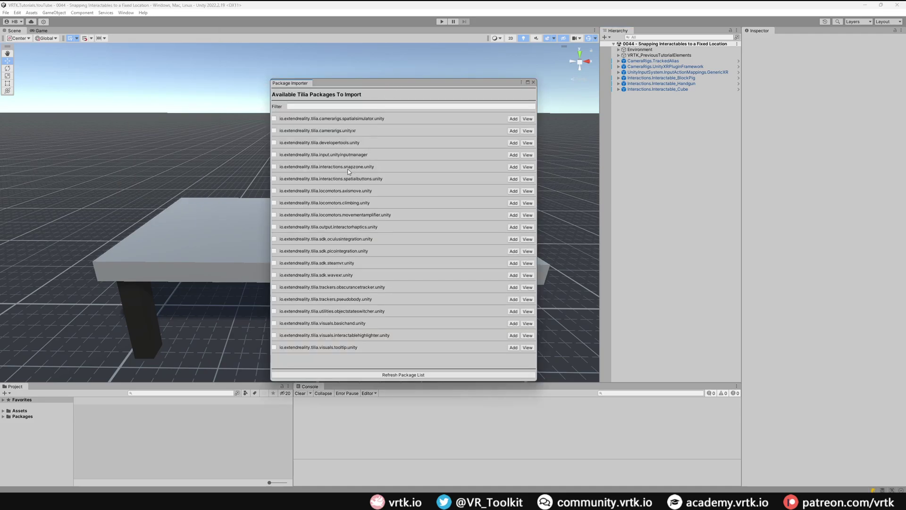
{"action": "left_click", "coordinate": [512, 168]}
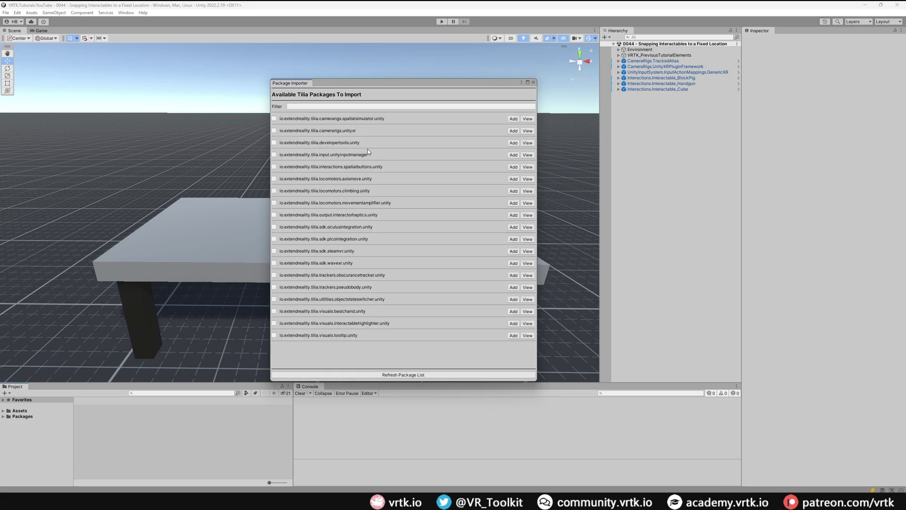
{"action": "left_click", "coordinate": [534, 83]}
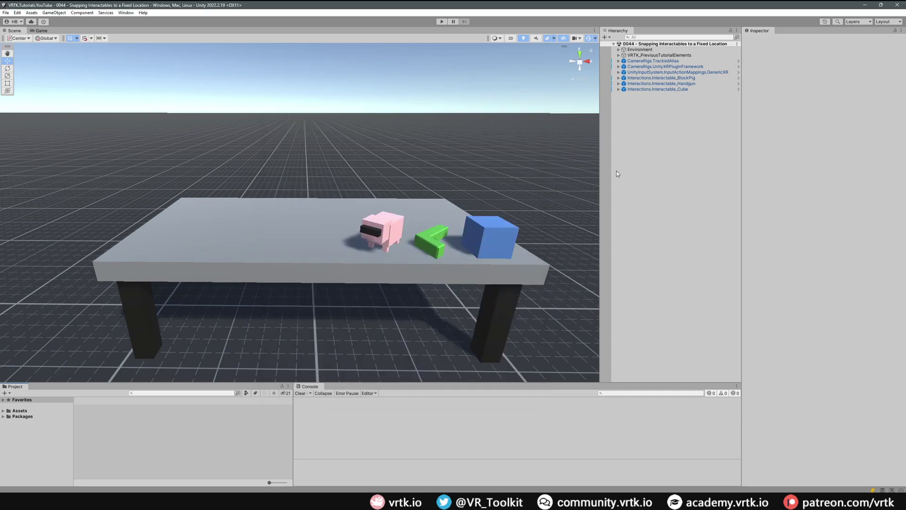
Create an Interactions.SnapZone prefab from the Hierarchy's Tilia > Prefabs > Interactions > SnapZone menu
{"action": "left_click", "coordinate": [638, 134]}
{"action": "right_click", "coordinate": [646, 151]}
{"action": "mouse_move", "coordinate": [676, 336]}
{"action": "mouse_move", "coordinate": [754, 336]}
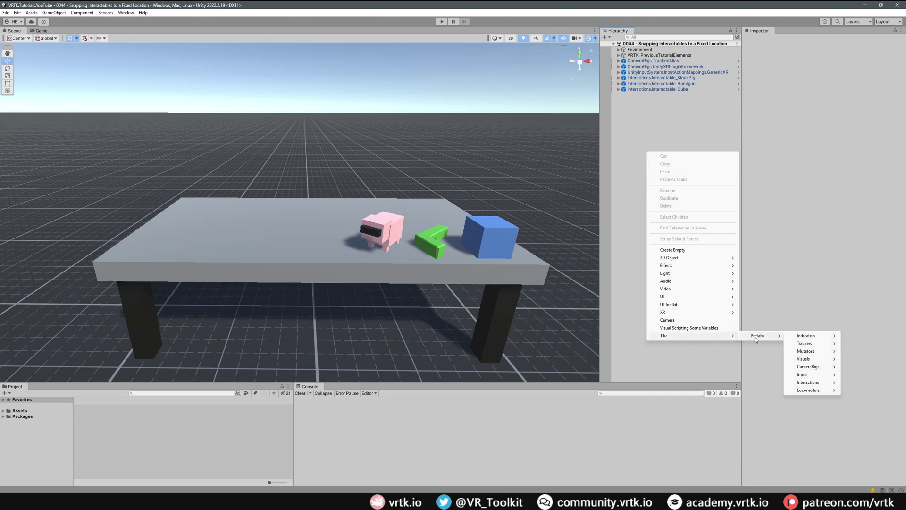
{"action": "mouse_move", "coordinate": [816, 380]}
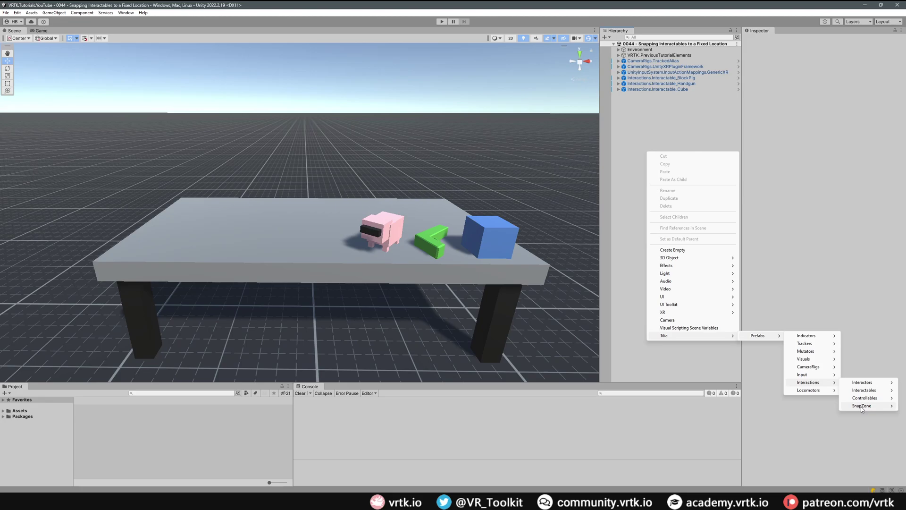
{"action": "mouse_move", "coordinate": [861, 406]}
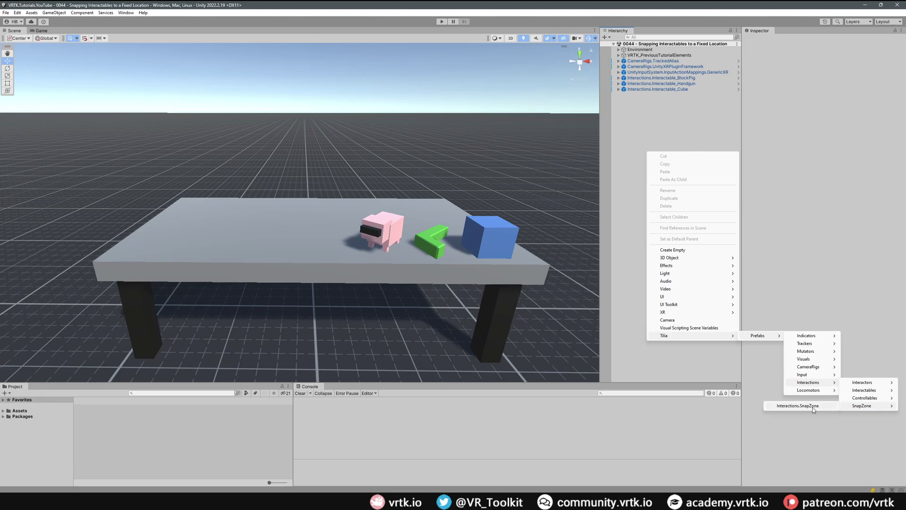
{"action": "left_click", "coordinate": [797, 406]}
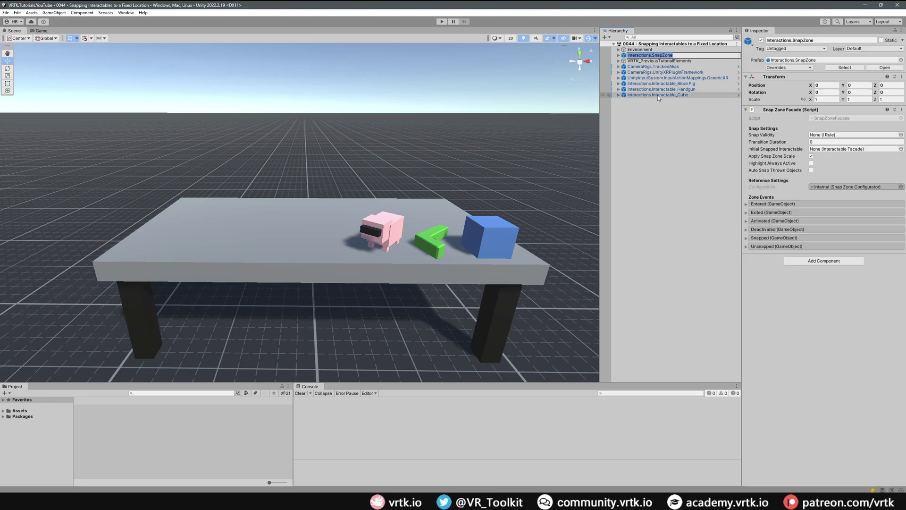
Raise the snap zone to height 0.8 and scale it to 0.2
{"action": "left_click", "coordinate": [892, 85]}
{"action": "type", "text": "3"}
{"action": "left_click_drag", "start_coordinate": [311, 207], "coordinate": [312, 134]}
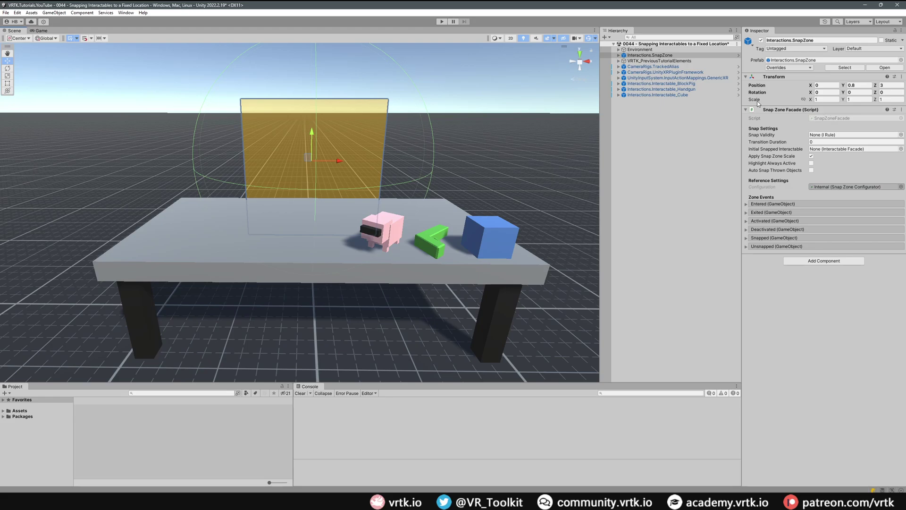
{"action": "left_click", "coordinate": [826, 99]}
{"action": "type", "text": "0.2"}
{"action": "key", "text": "Return"}
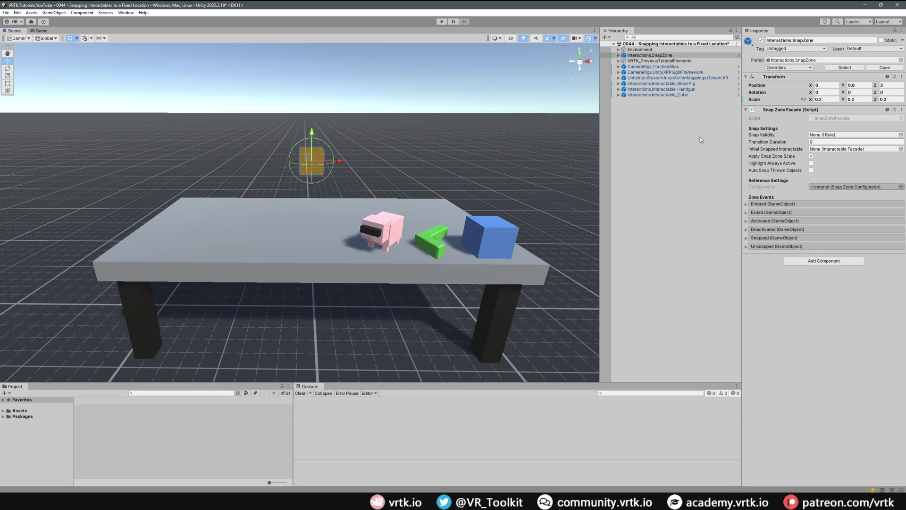
Set its Z position to 1, then move it onto the table's back-left corner
{"action": "left_click", "coordinate": [888, 85]}
{"action": "type", "text": "1"}
{"action": "key", "text": "Return"}
{"action": "left_click_drag", "start_coordinate": [328, 282], "coordinate": [308, 199]}
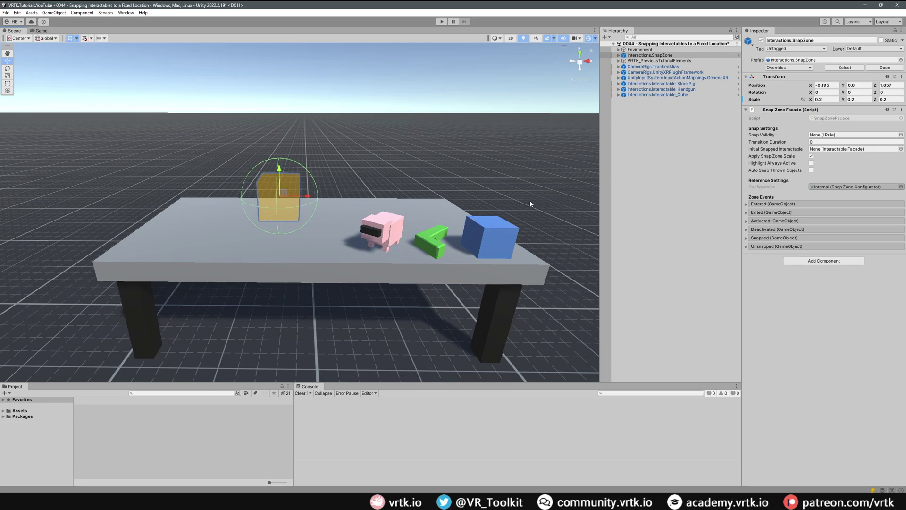
{"action": "mouse_move", "coordinate": [773, 158]}
Uncheck Apply Snap Zone Scale in the Snap Zone Facade component
{"action": "left_click", "coordinate": [812, 156]}
{"action": "mouse_move", "coordinate": [806, 165]}
Duplicate the snap zone and slide the copy left to -0.648 on the table
{"action": "left_click", "coordinate": [669, 57]}
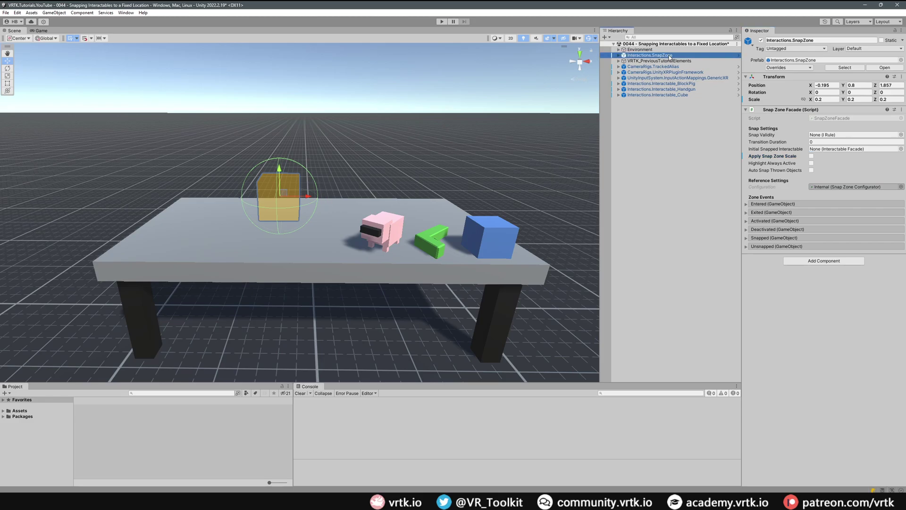
{"action": "key", "text": "ctrl+d"}
{"action": "left_click_drag", "start_coordinate": [301, 198], "coordinate": [219, 205]}
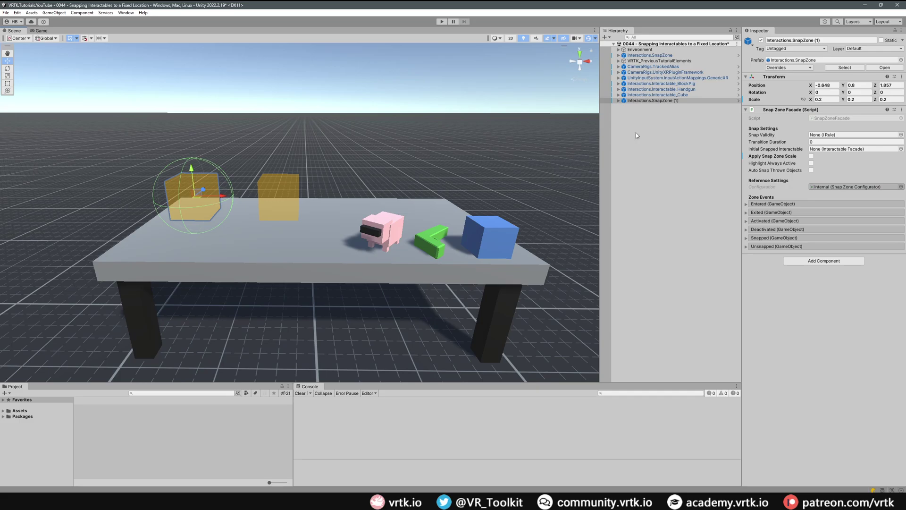
Expand the copy's SnapDestination hierarchy and select DestinationLocation
{"action": "left_click", "coordinate": [618, 101]}
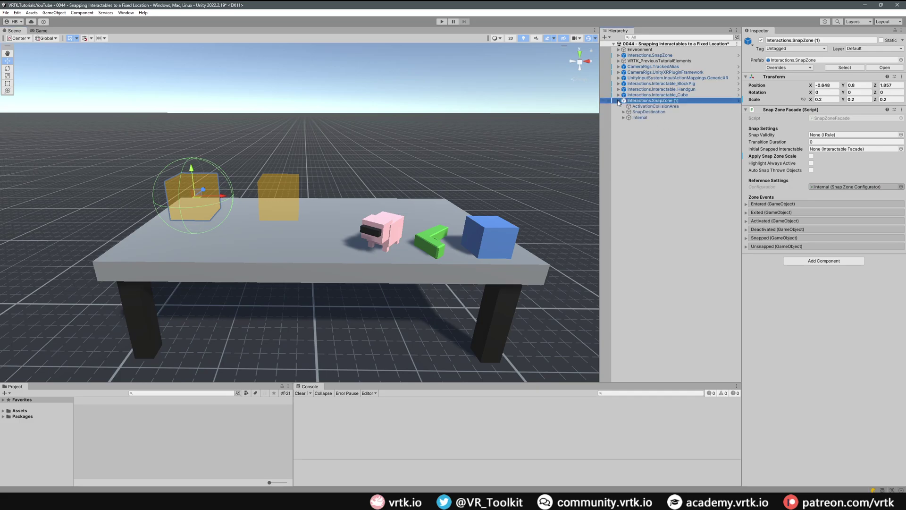
{"action": "left_click", "coordinate": [623, 112]}
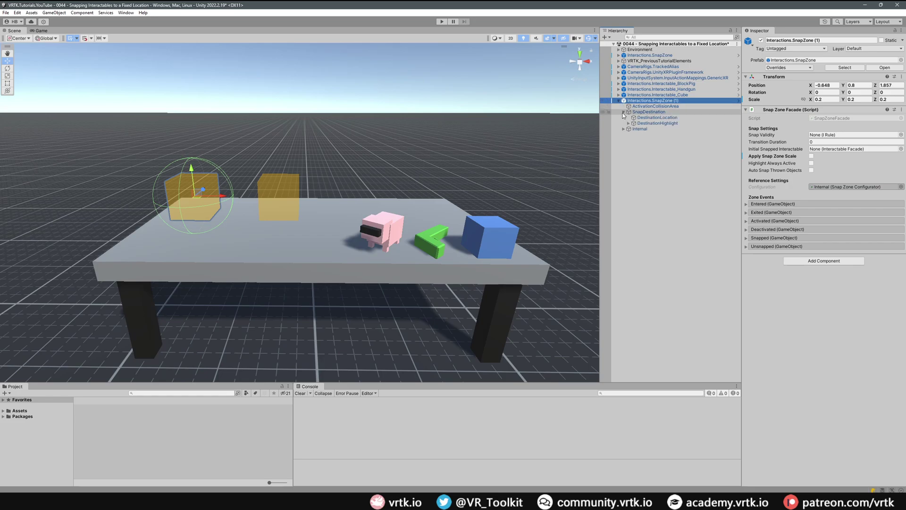
{"action": "left_click", "coordinate": [671, 118]}
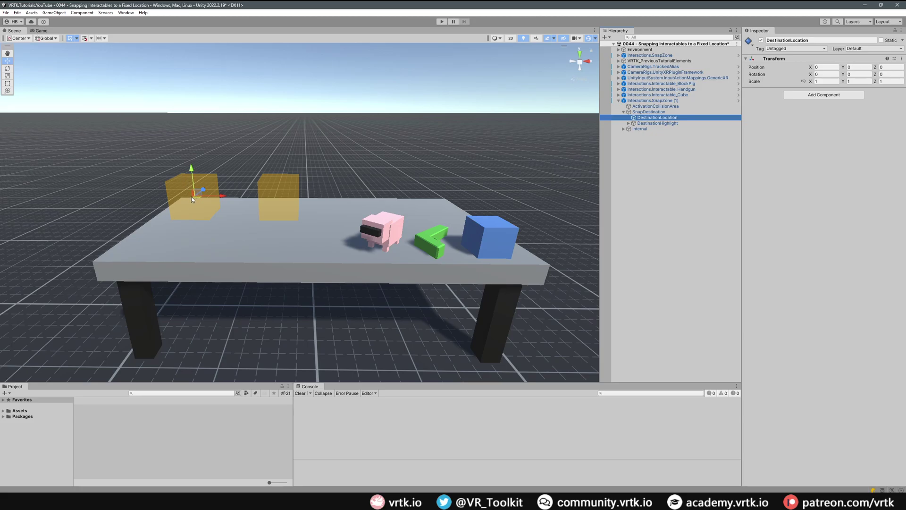
Set the DefaultHighlightMesh of Interactions.SnapZone (1) to the Sphere mesh
{"action": "left_click", "coordinate": [648, 123]}
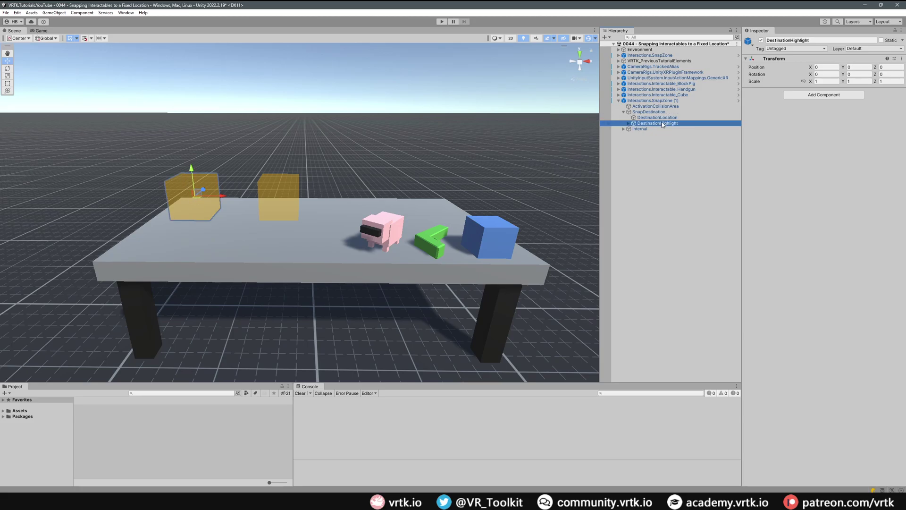
{"action": "left_click", "coordinate": [629, 123]}
{"action": "left_click", "coordinate": [633, 129]}
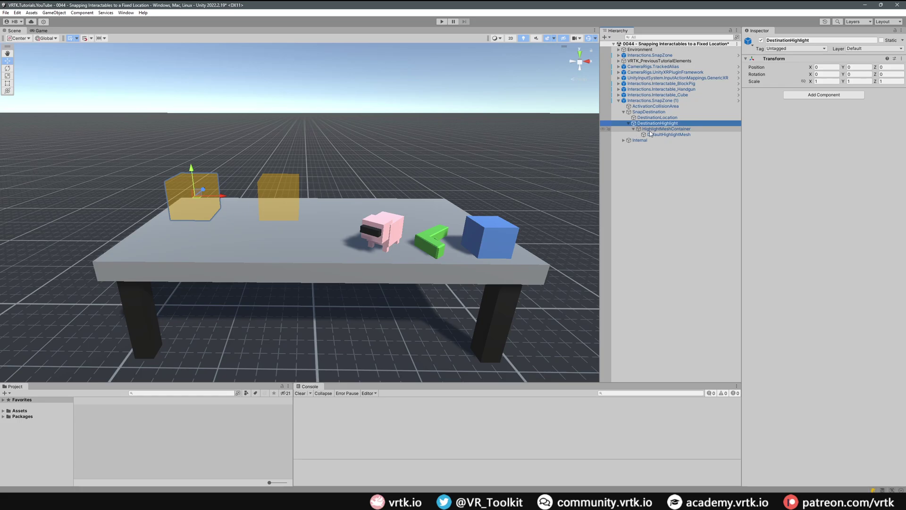
{"action": "left_click", "coordinate": [665, 135]}
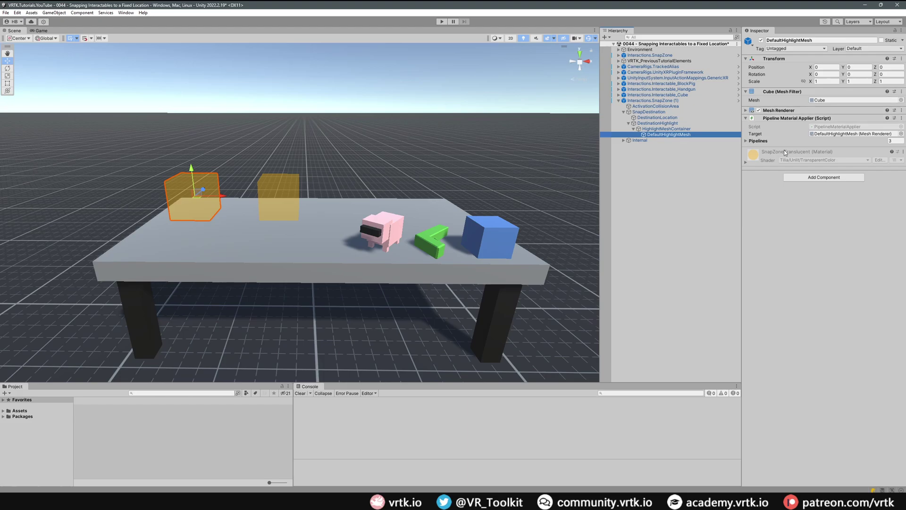
{"action": "left_click", "coordinate": [900, 101]}
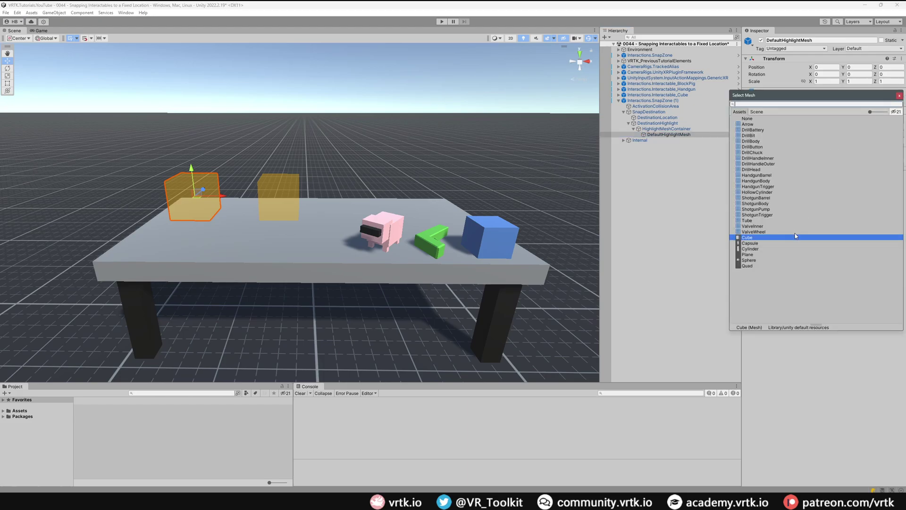
{"action": "left_click", "coordinate": [754, 260]}
{"action": "double_click", "coordinate": [754, 262]}
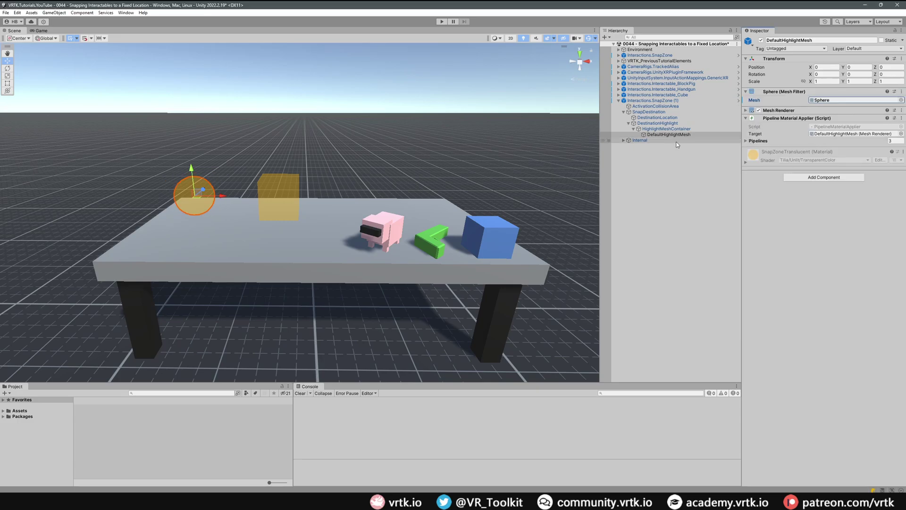
{"action": "left_click", "coordinate": [619, 101]}
{"action": "left_click", "coordinate": [636, 100]}
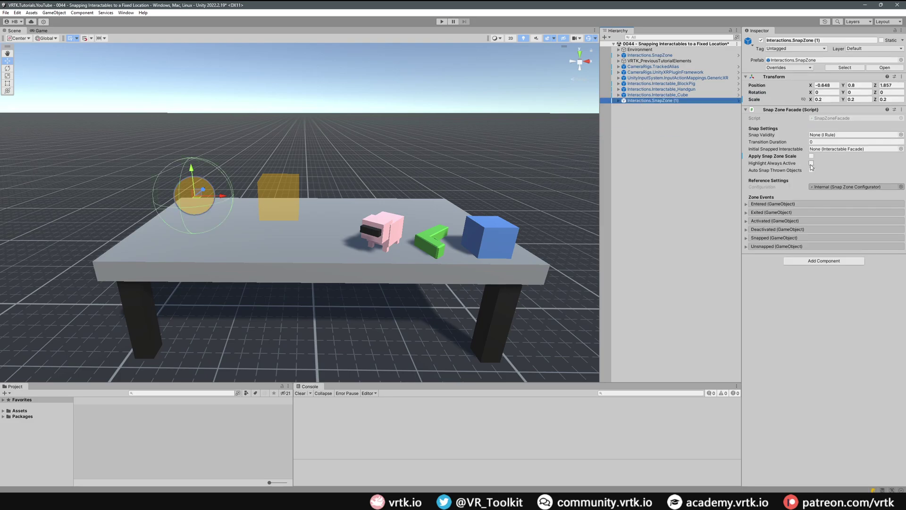
Enable Highlight Always Active and Auto Snap Thrown Objects, and scale the sphere zone to 0.1
{"action": "left_click", "coordinate": [811, 163]}
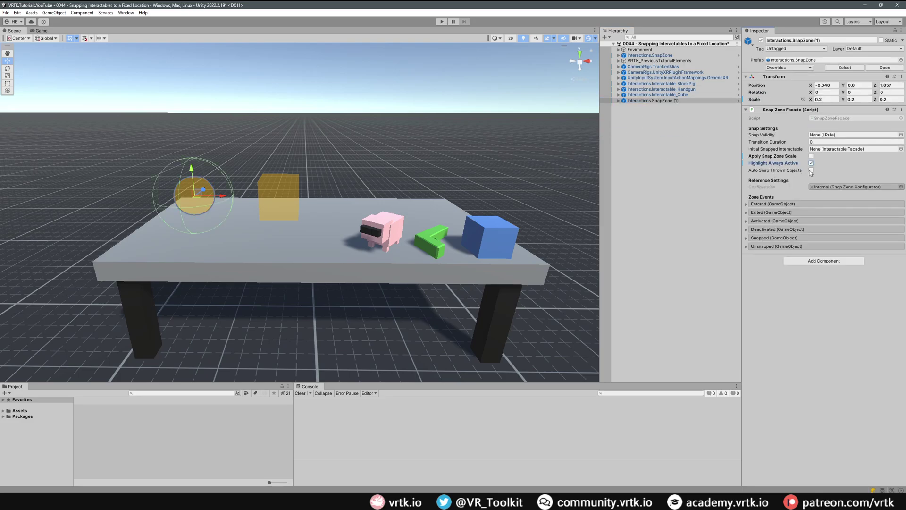
{"action": "left_click", "coordinate": [811, 171]}
{"action": "type", "text": "0.1"}
{"action": "key", "text": "Return"}
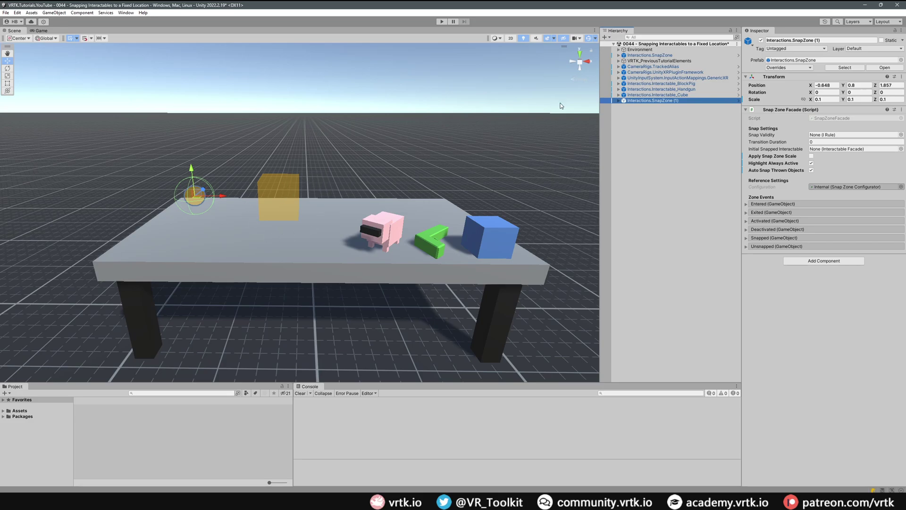
Set the ActivationCollisionArea Sphere Collider radius to 2 on Interactions.SnapZone (1)
{"action": "left_click", "coordinate": [618, 100]}
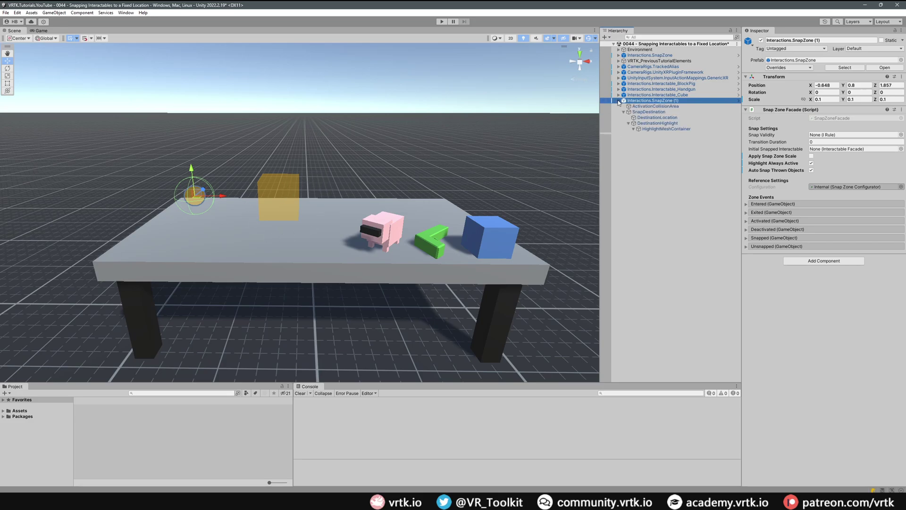
{"action": "left_click", "coordinate": [664, 107]}
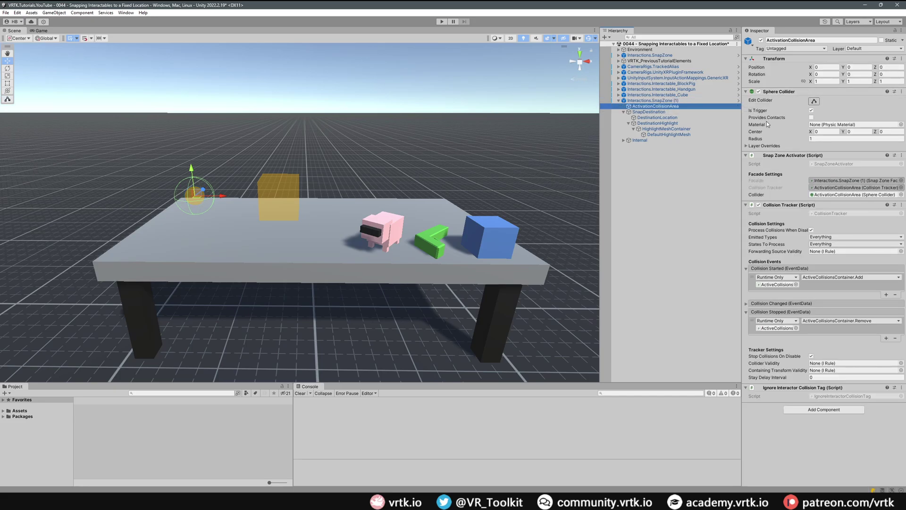
{"action": "left_click", "coordinate": [818, 138]}
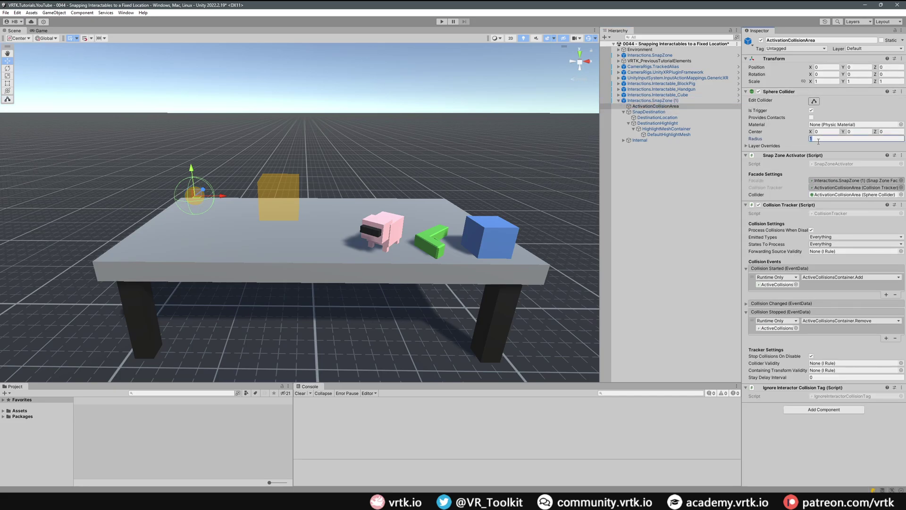
{"action": "type", "text": "2"}
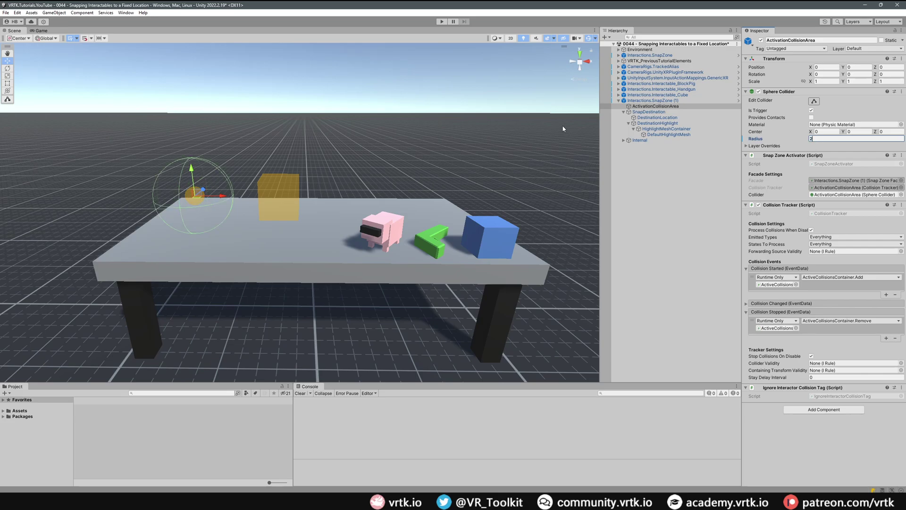
{"action": "left_click", "coordinate": [656, 101]}
{"action": "left_click", "coordinate": [679, 55]}
{"action": "left_click", "coordinate": [679, 100]}
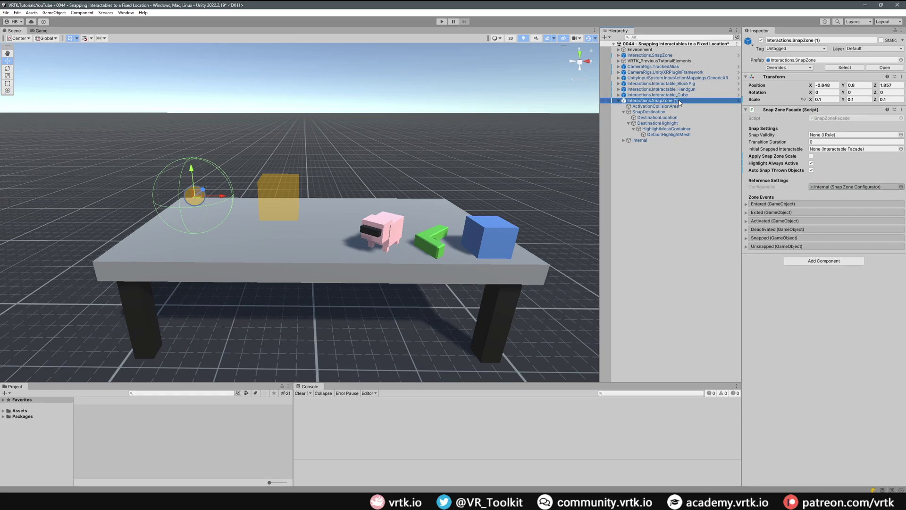
Expand CameraRigs.TrackedAlias > Aliases to reveal LeftControllerAlias
{"action": "left_click", "coordinate": [619, 67]}
{"action": "left_click", "coordinate": [623, 72]}
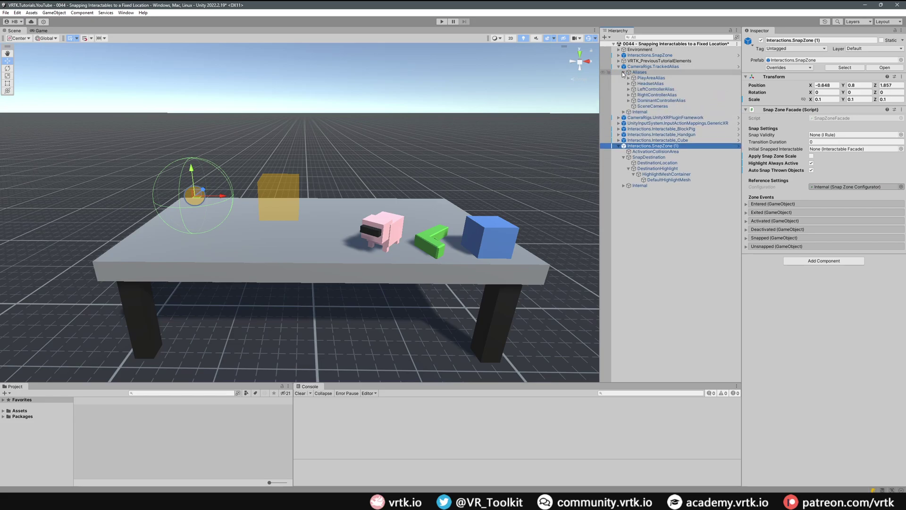
{"action": "left_click", "coordinate": [629, 90]}
{"action": "left_click", "coordinate": [629, 90]}
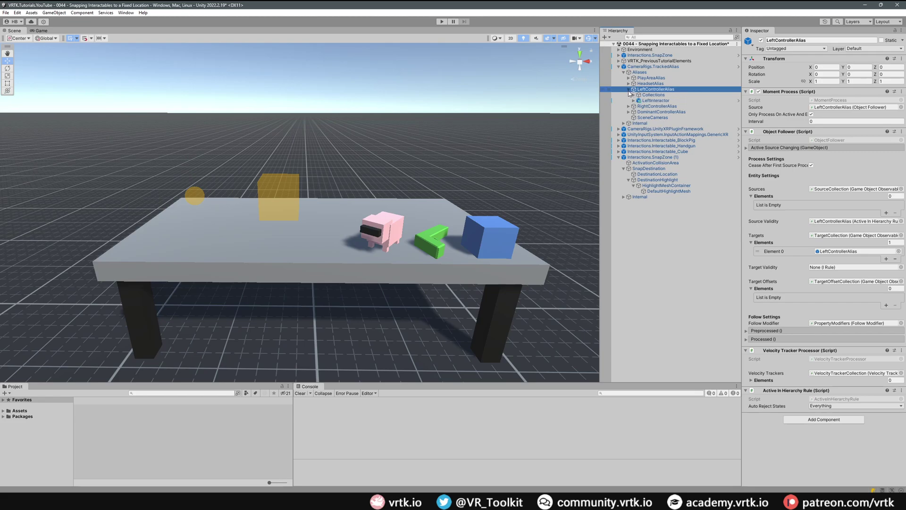
Duplicate the first snap zone, parent it under LeftControllerAlias, and zero its position
{"action": "left_click", "coordinate": [678, 55]}
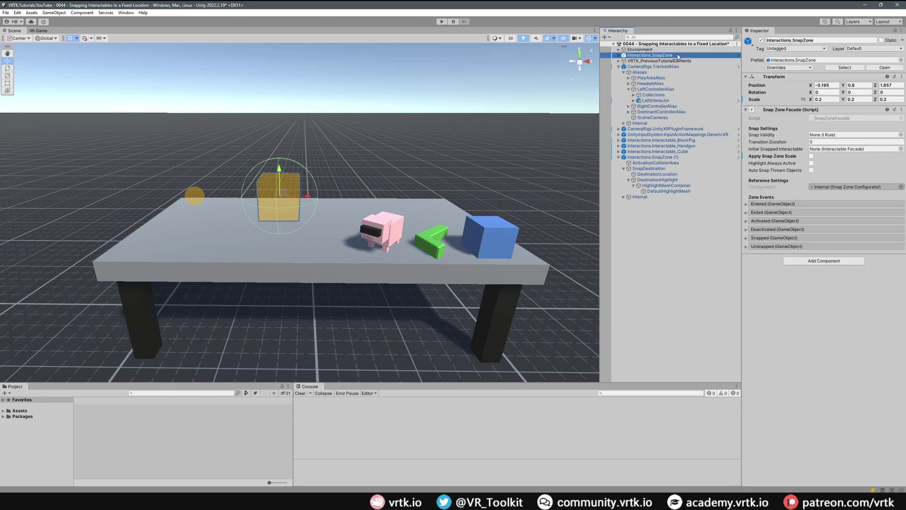
{"action": "key", "text": "ctrl+d"}
{"action": "left_click_drag", "start_coordinate": [662, 203], "coordinate": [663, 93]}
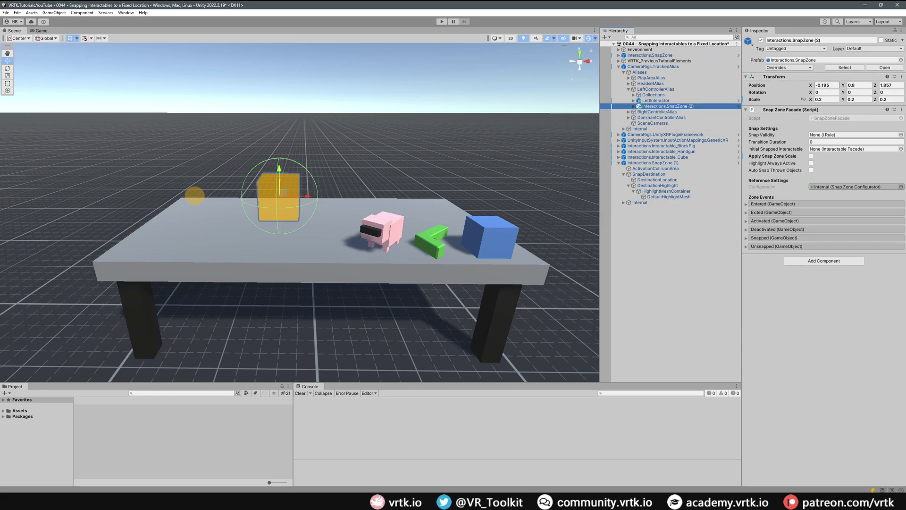
{"action": "type", "text": "0"}
{"action": "key", "text": "Tab"}
{"action": "type", "text": "0"}
{"action": "key", "text": "Tab"}
{"action": "type", "text": "0"}
{"action": "left_click_drag", "start_coordinate": [415, 264], "coordinate": [570, 210], "text": "alt"}
{"action": "left_click", "coordinate": [838, 99]}
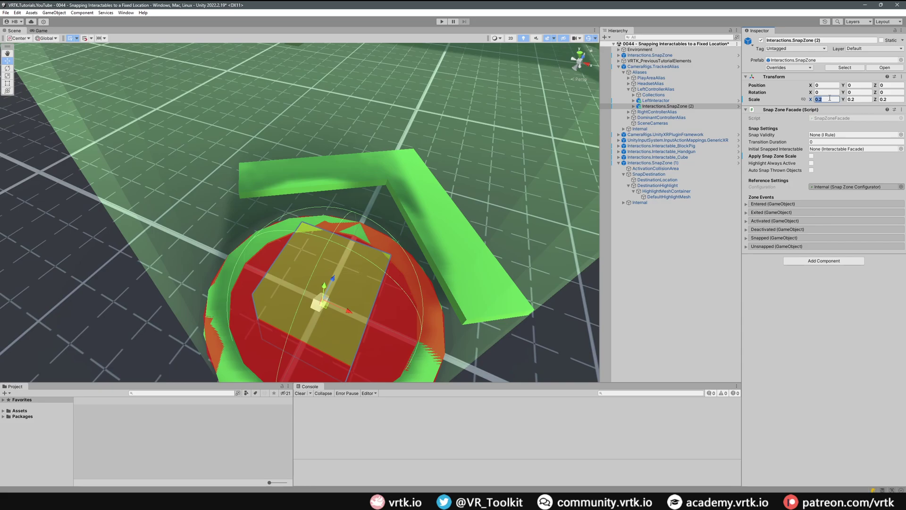
Scale Interactions.SnapZone (2) to 0.05, move it under LeftInteractor, and set Z position -0.15
{"action": "type", "text": "0.05"}
{"action": "key", "text": "Tab"}
{"action": "type", "text": "0.05"}
{"action": "key", "text": "Tab"}
{"action": "type", "text": "0.05"}
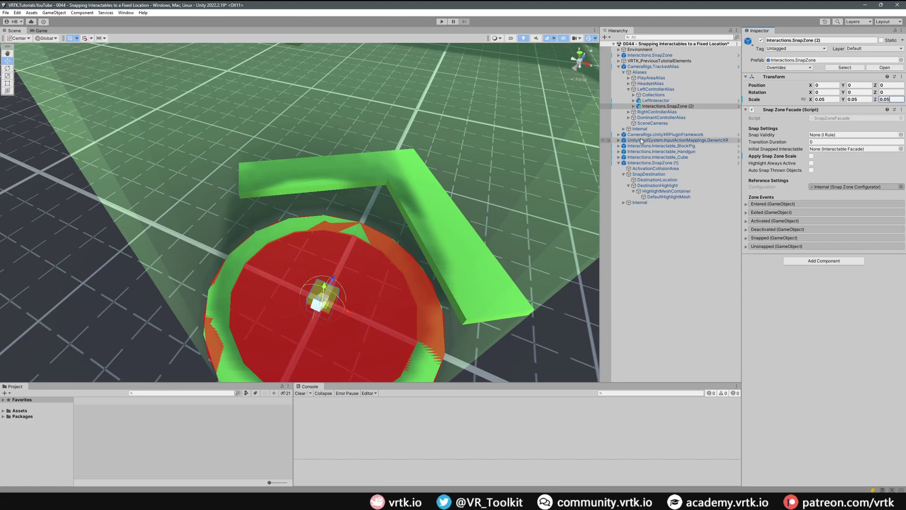
{"action": "left_click_drag", "start_coordinate": [679, 107], "coordinate": [667, 102]}
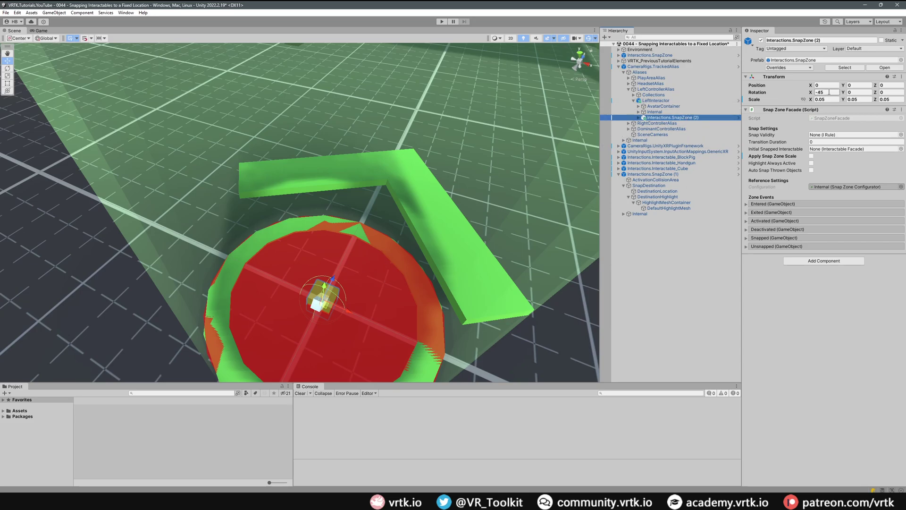
{"action": "left_click", "coordinate": [829, 91]}
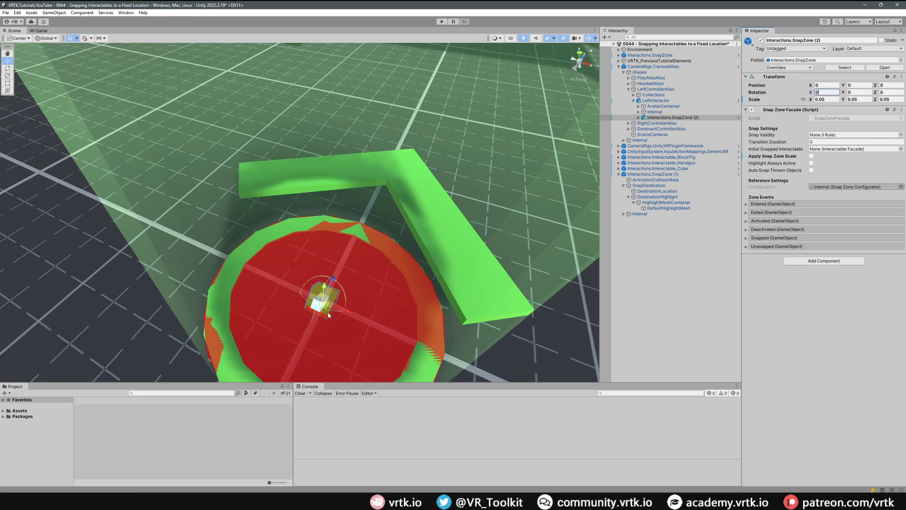
{"action": "key", "text": "shift+Tab"}
{"action": "type", "text": "-0.15"}
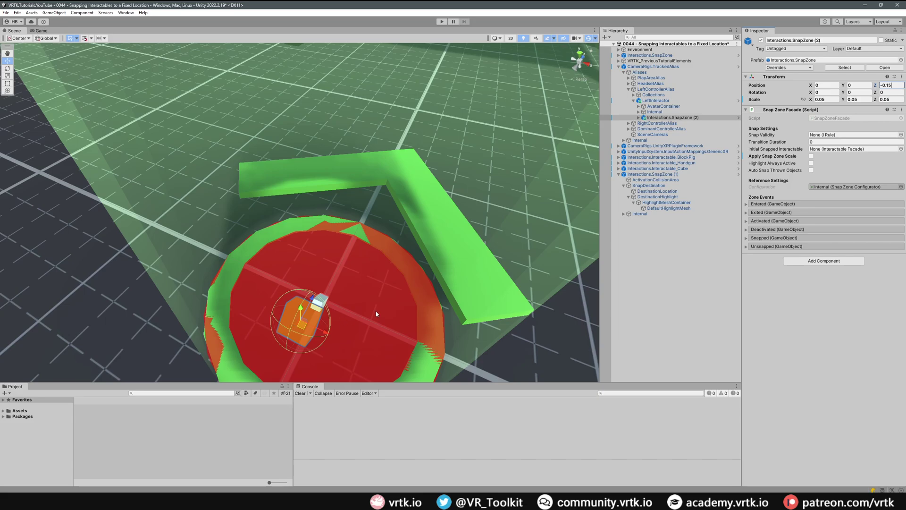
Apply the -0.15 Z position offset to the controller snap zone
{"action": "left_click", "coordinate": [810, 156]}
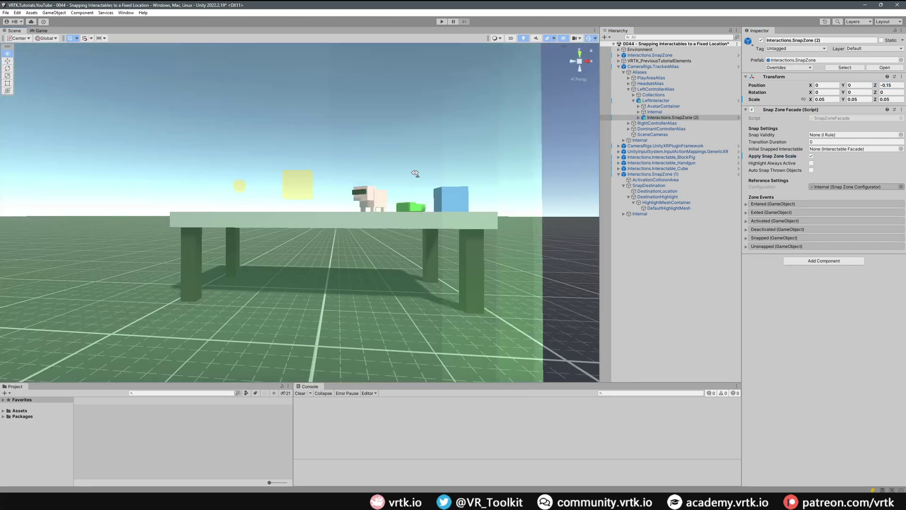